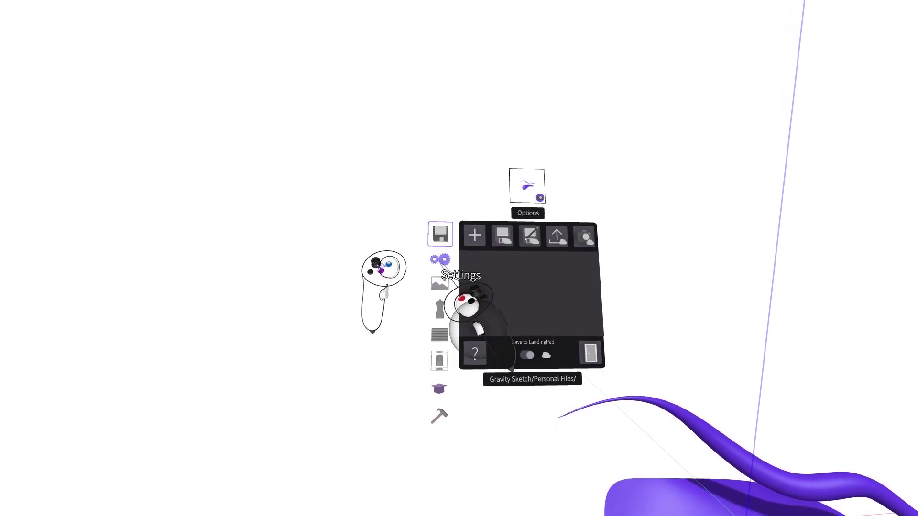
Step: Look through the main menu sections, including Settings, Save & Export and Reference Images, and return to Save & Export
{"action": "left_click", "coordinate": [440, 259]}
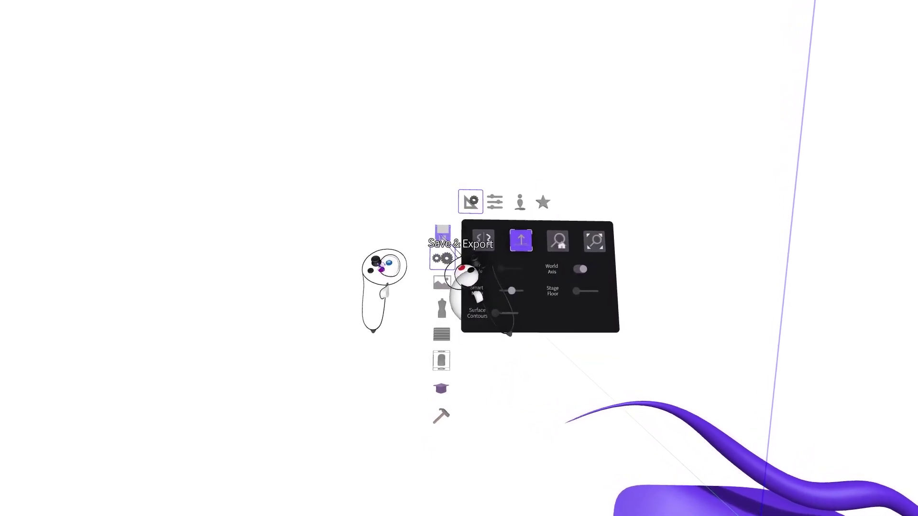
{"action": "left_click", "coordinate": [442, 235]}
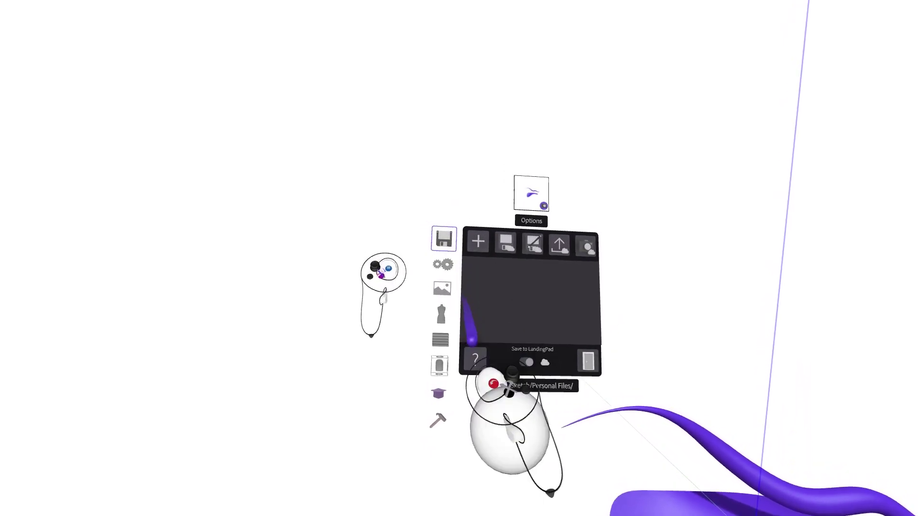
{"action": "key", "text": "Down"}
{"action": "key", "text": "Down"}
{"action": "key", "text": "Down"}
{"action": "key", "text": "Down"}
{"action": "key", "text": "Down"}
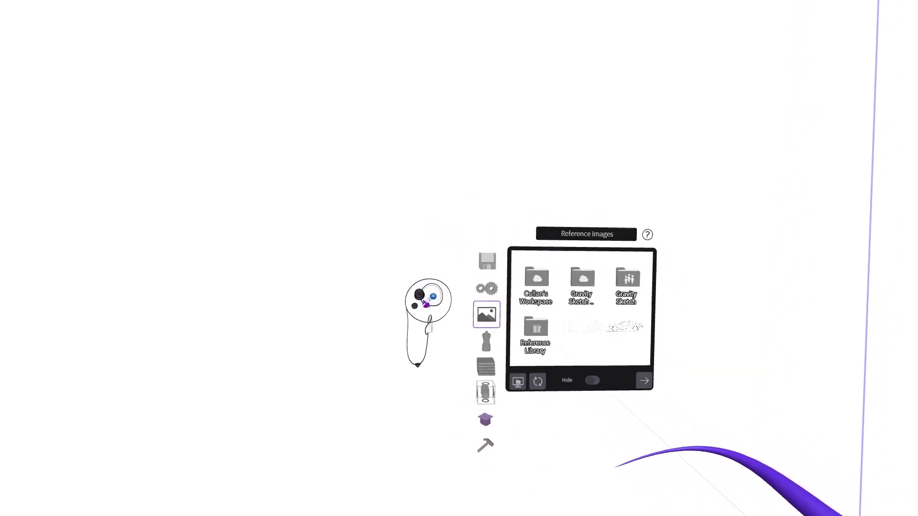
{"action": "key", "text": "Up"}
{"action": "key", "text": "Up"}
{"action": "key", "text": "Up"}
{"action": "key", "text": "Up"}
{"action": "key", "text": "Up"}
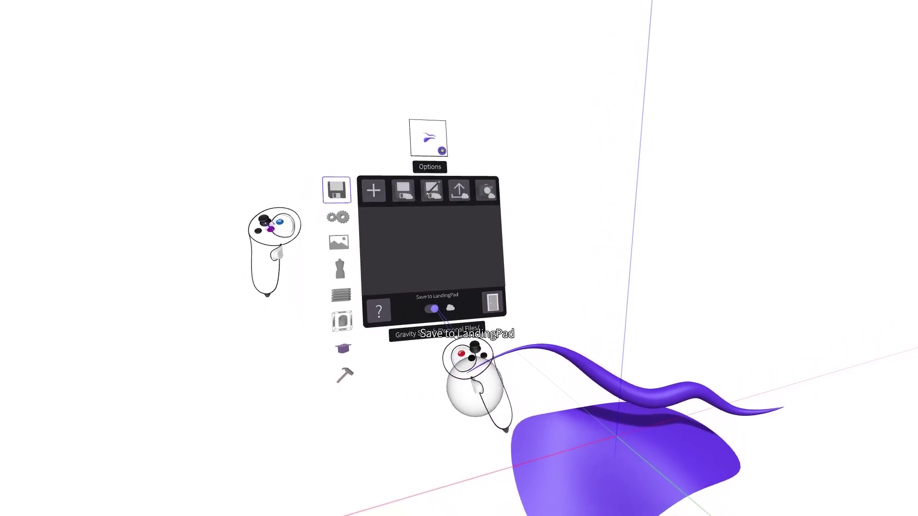
Step: Switch the save destination to device storage, and back to LandingPad
{"action": "left_click", "coordinate": [436, 290]}
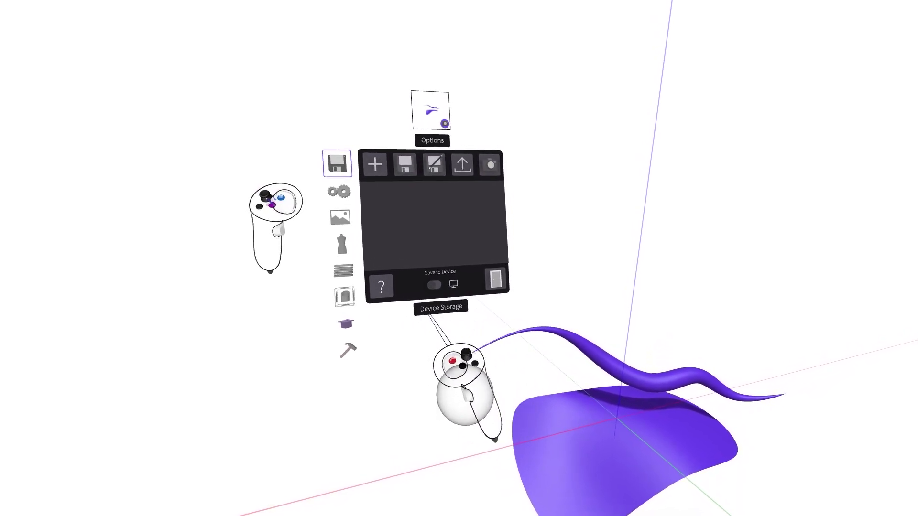
{"action": "left_click", "coordinate": [434, 285]}
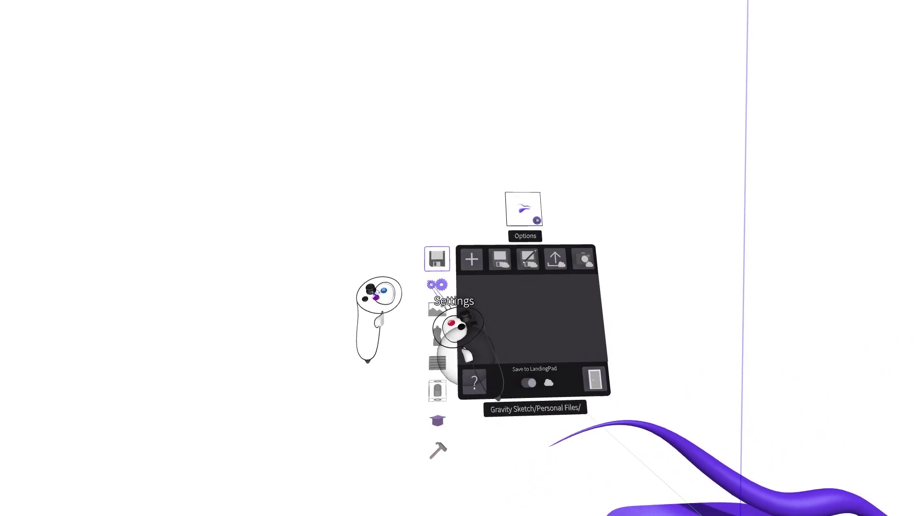
Step: Examine the Settings pages for sketching aids, Preferences, Workspace and Beta features
{"action": "left_click", "coordinate": [428, 281]}
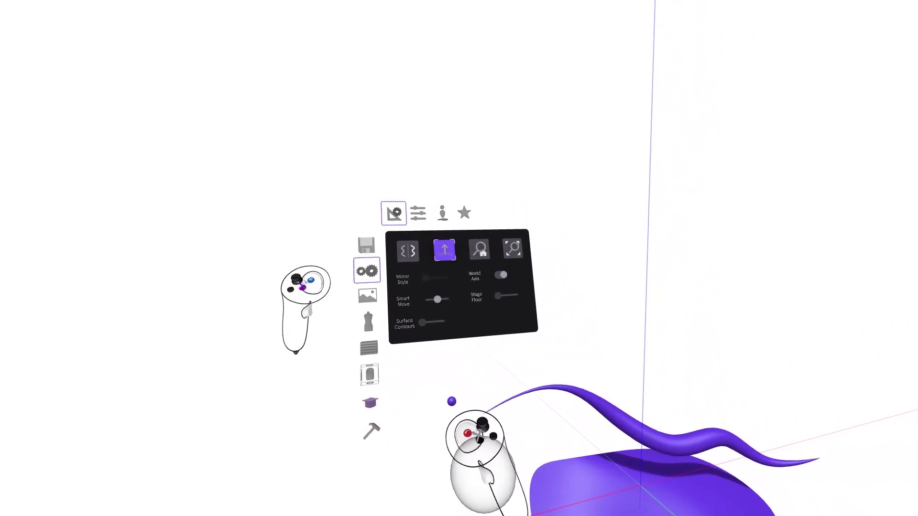
{"action": "left_click", "coordinate": [428, 230]}
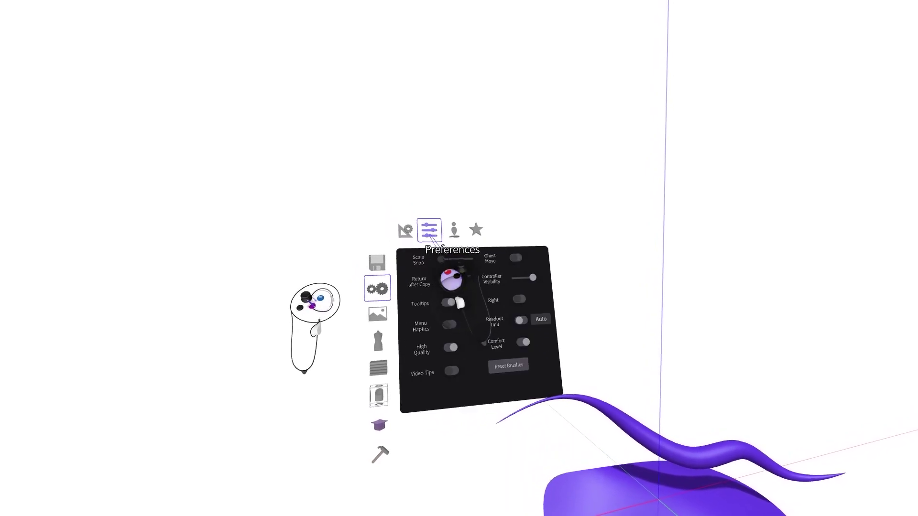
{"action": "left_click", "coordinate": [454, 229]}
{"action": "left_click", "coordinate": [476, 227]}
{"action": "key", "text": "Left"}
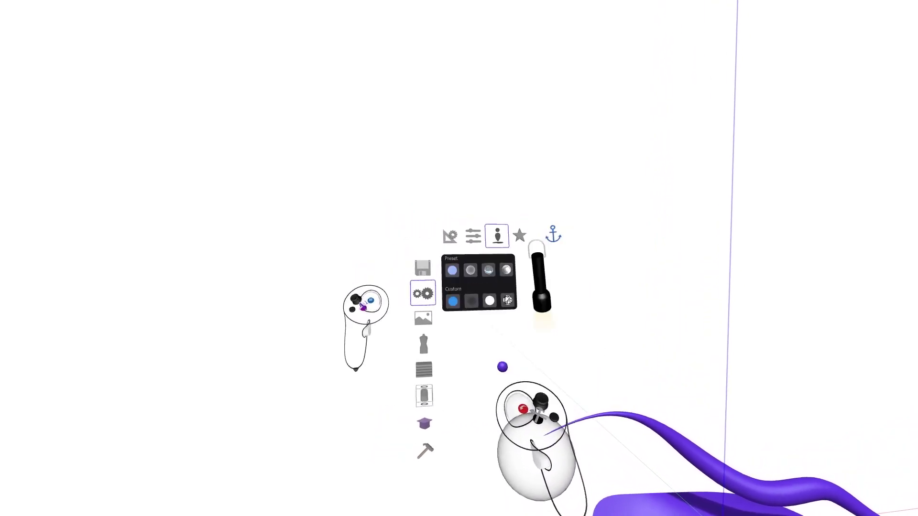
{"action": "key", "text": "Left"}
{"action": "key", "text": "Left"}
{"action": "key", "text": "Right"}
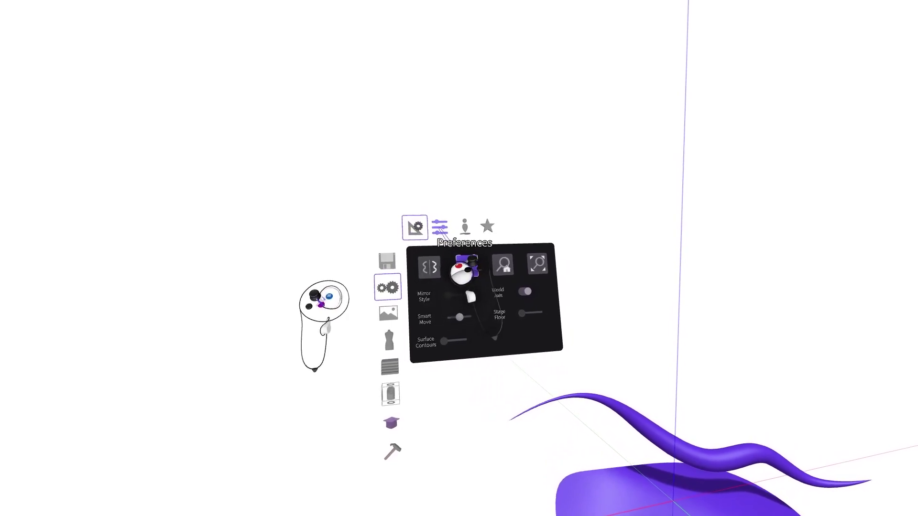
{"action": "left_click", "coordinate": [440, 227]}
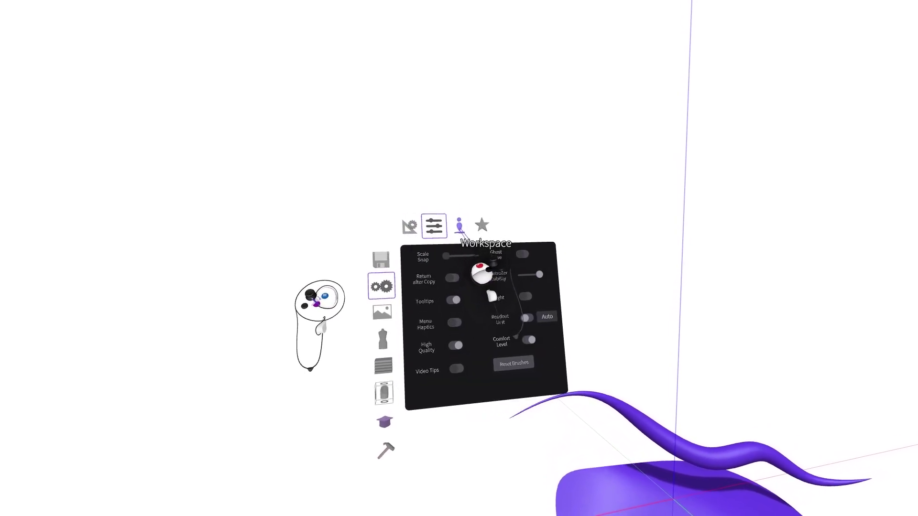
{"action": "left_click", "coordinate": [465, 227]}
{"action": "left_click", "coordinate": [482, 222]}
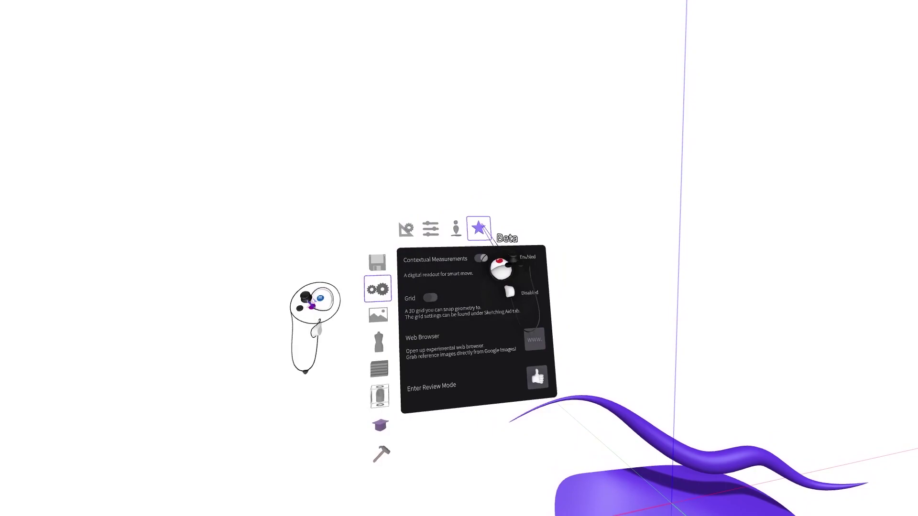
Step: Preview the blue and dark custom workspace environments, apply the white custom one, and reposition its light with the flashlight
{"action": "left_click", "coordinate": [458, 228]}
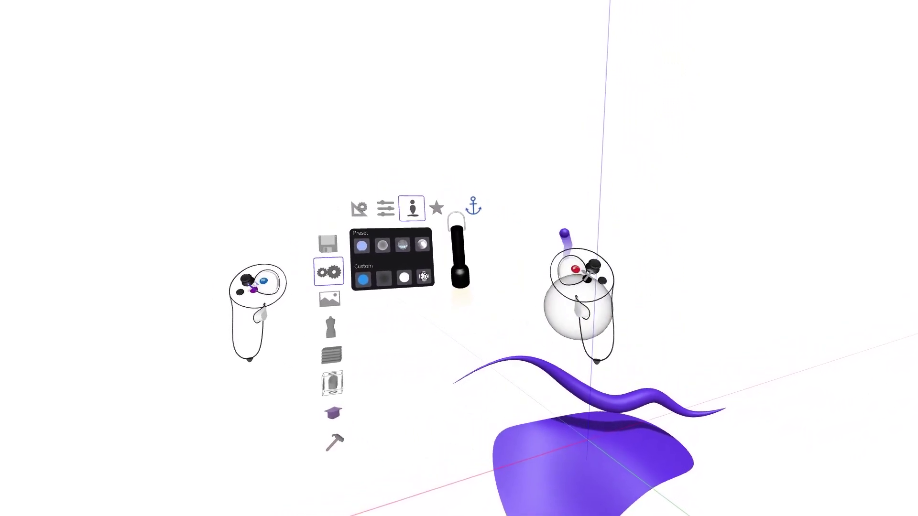
{"action": "left_click", "coordinate": [406, 279]}
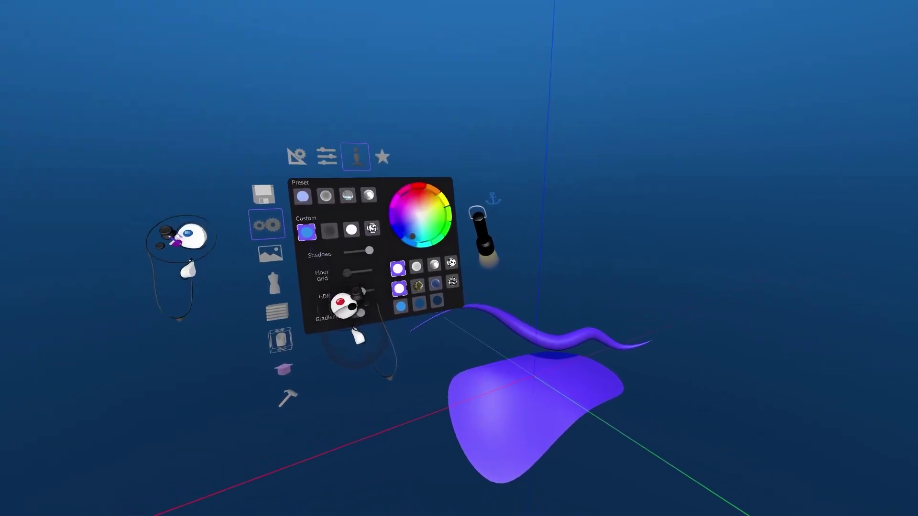
{"action": "left_click", "coordinate": [421, 261]}
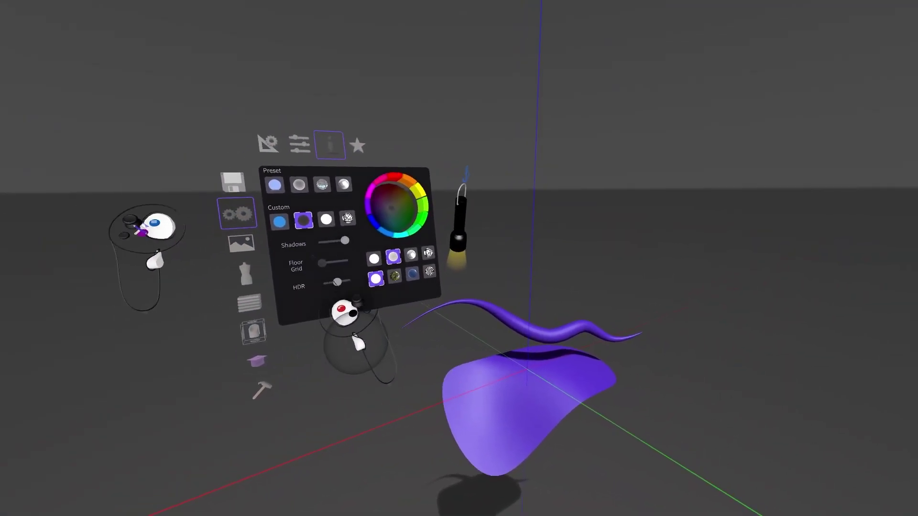
{"action": "left_click", "coordinate": [401, 258]}
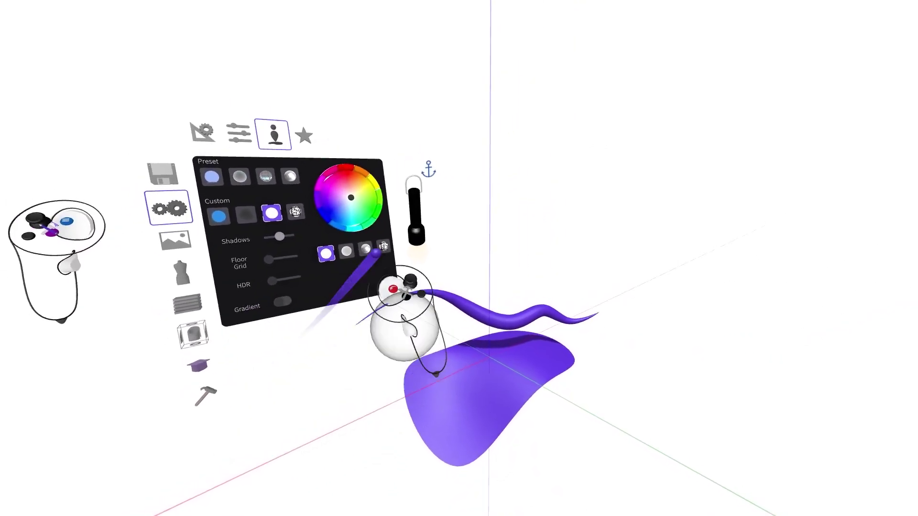
{"action": "left_click_drag", "start_coordinate": [449, 225], "coordinate": [510, 304]}
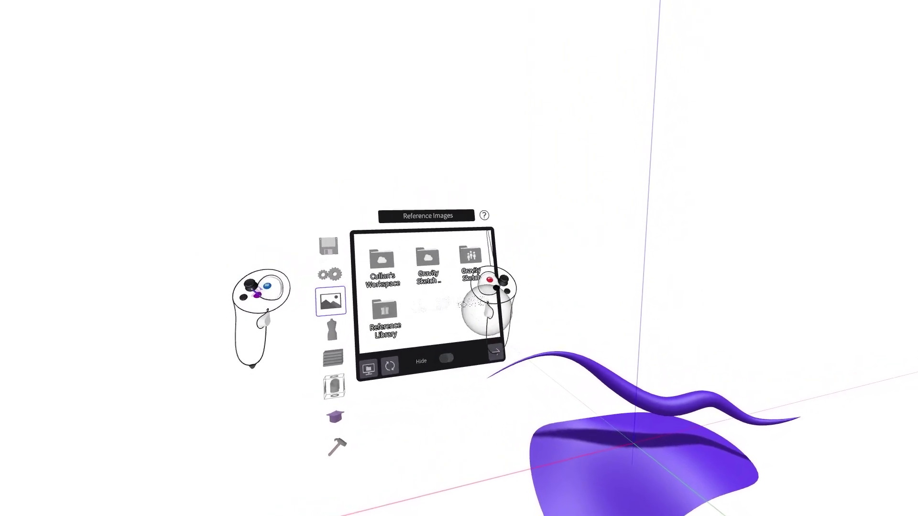
Step: Place the locomotive and car reference images and a human mannequin in the scene, and open the Import Library
{"action": "left_click_drag", "start_coordinate": [482, 301], "coordinate": [536, 308]}
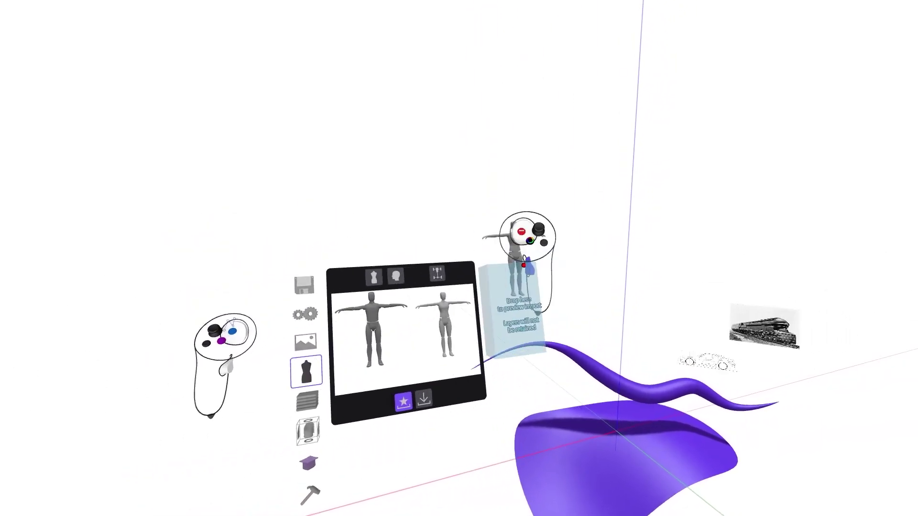
{"action": "left_click_drag", "start_coordinate": [529, 275], "coordinate": [525, 290]}
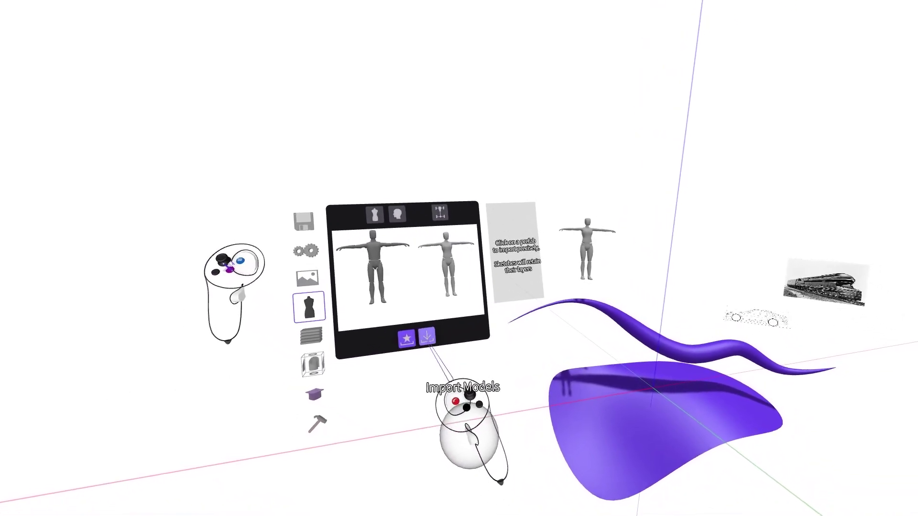
{"action": "left_click", "coordinate": [427, 337]}
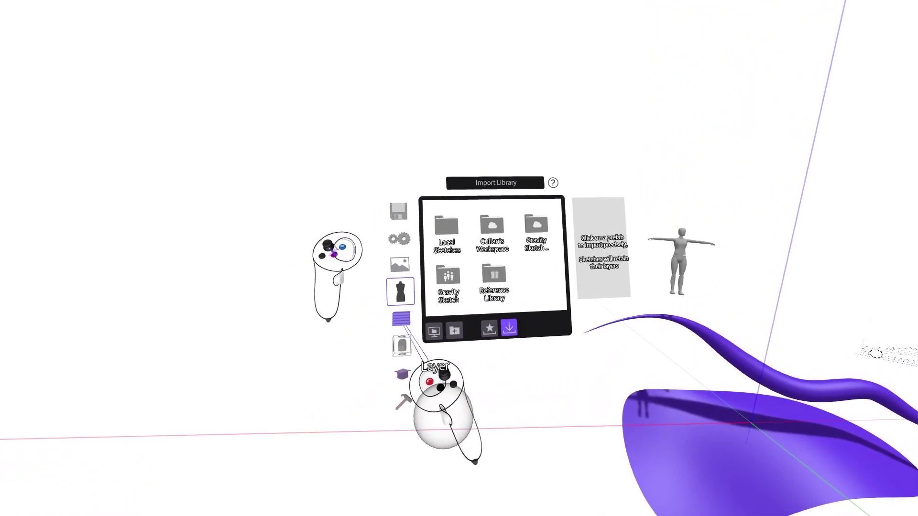
Step: Lock Layer 2, and toggle its visibility off and back on
{"action": "left_click", "coordinate": [401, 319]}
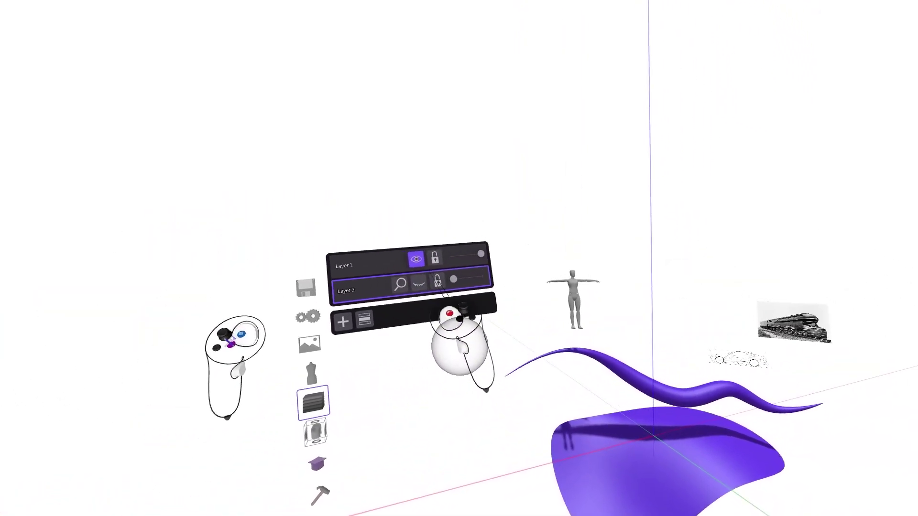
{"action": "left_click", "coordinate": [402, 257]}
{"action": "left_click", "coordinate": [308, 228]}
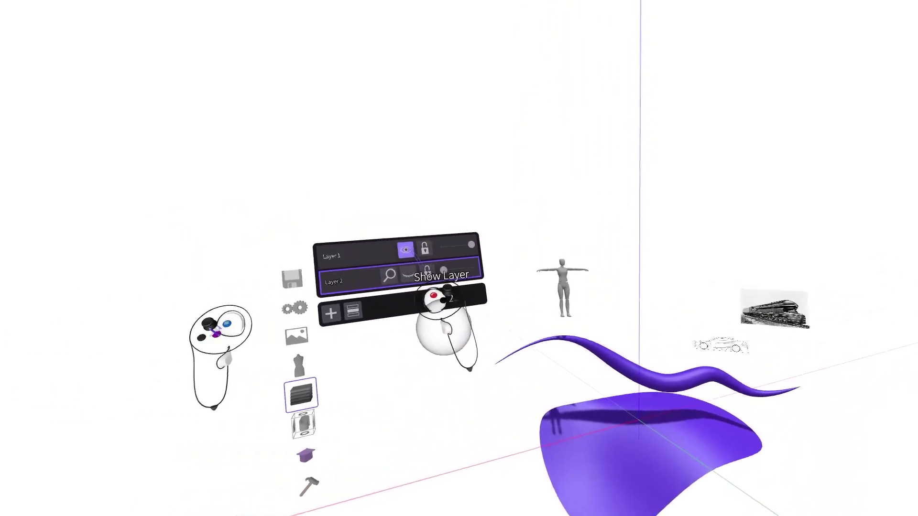
{"action": "left_click", "coordinate": [332, 249]}
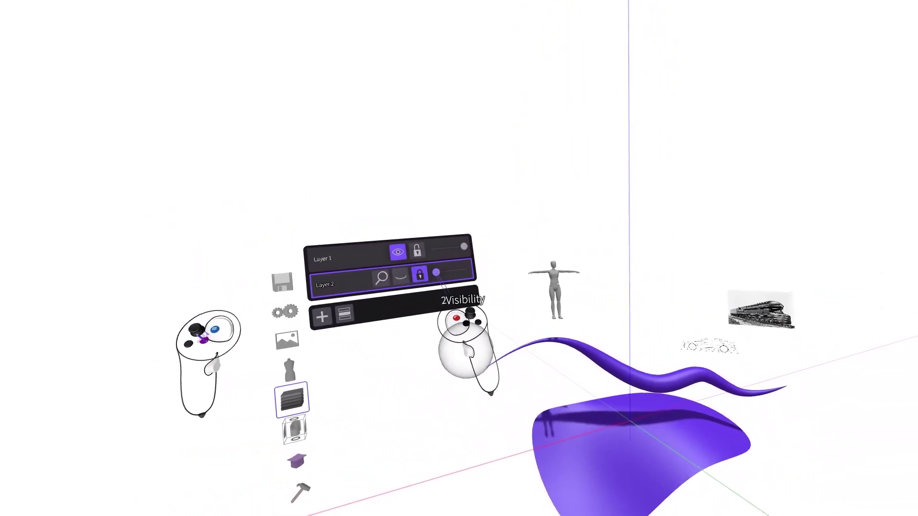
{"action": "left_click", "coordinate": [401, 276]}
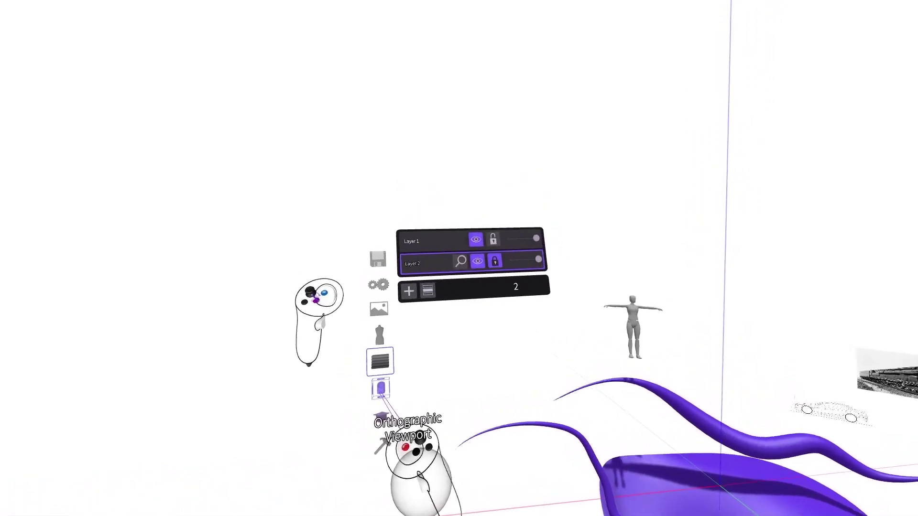
Step: Show the orthographic viewports, and browse the Skills, Exercises, Workflows and Imported lists of the Learn section
{"action": "left_click", "coordinate": [394, 348]}
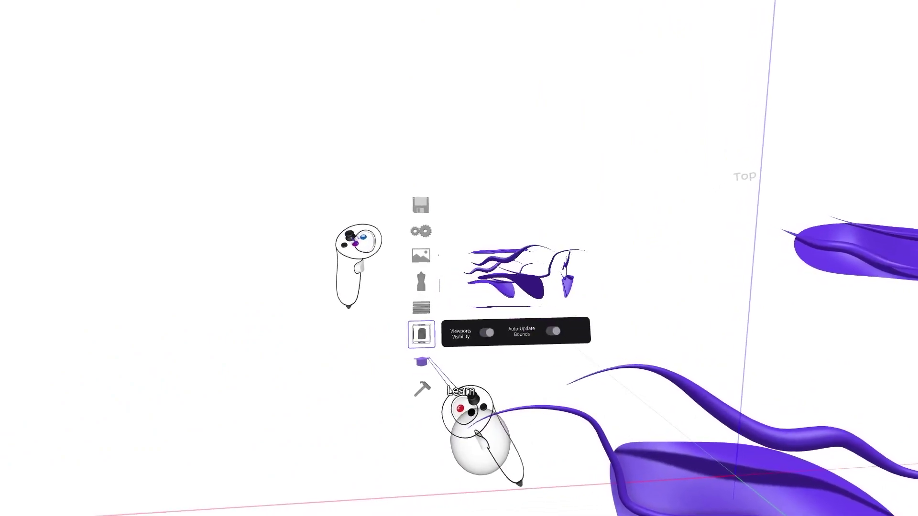
{"action": "left_click", "coordinate": [422, 370]}
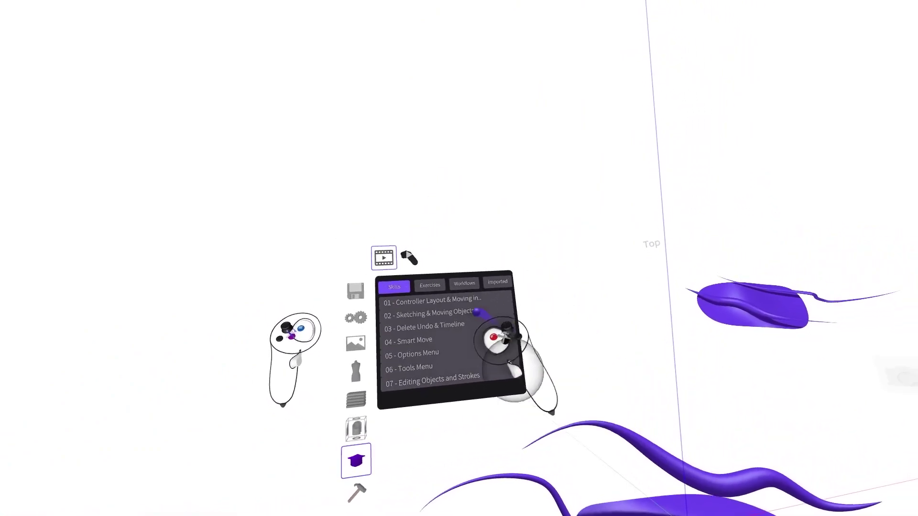
{"action": "left_click", "coordinate": [467, 287]}
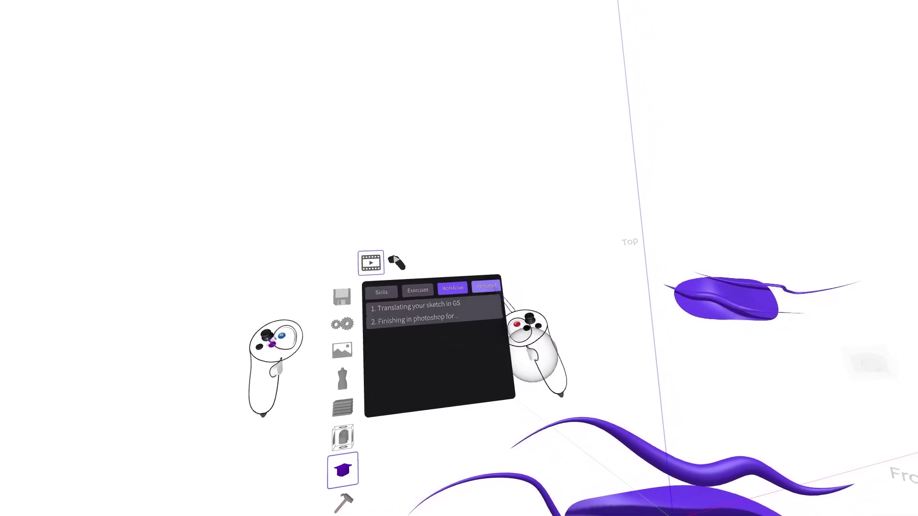
{"action": "left_click", "coordinate": [502, 285]}
{"action": "left_click", "coordinate": [405, 291]}
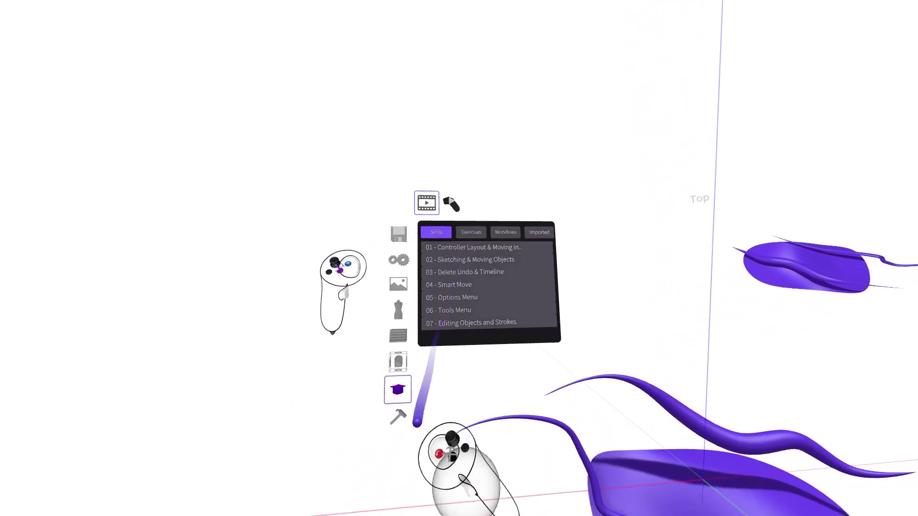